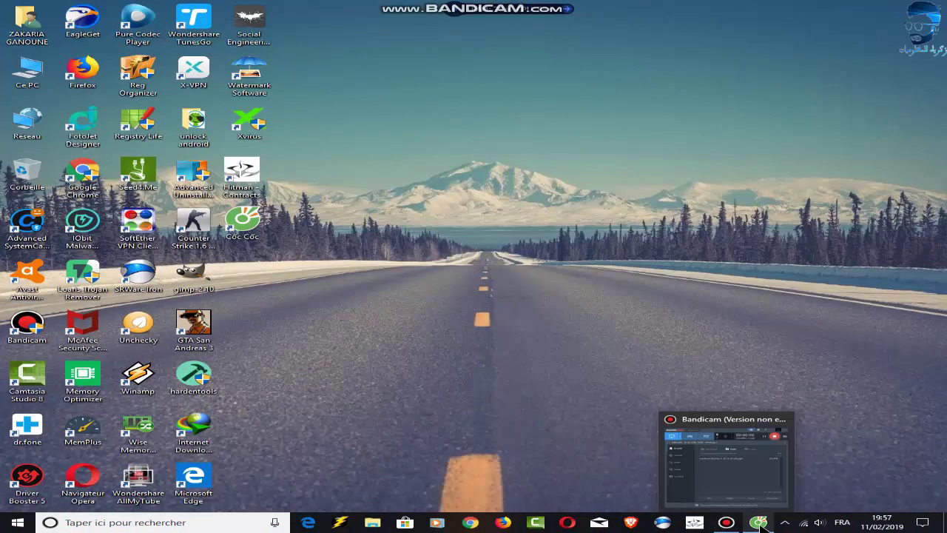
- Switch to the Cốc Cốc browser and read the first fix in the forum reply, highlighting the Windows + X instruction
left_click(760, 524)
scroll(679, 287, "down", 2)
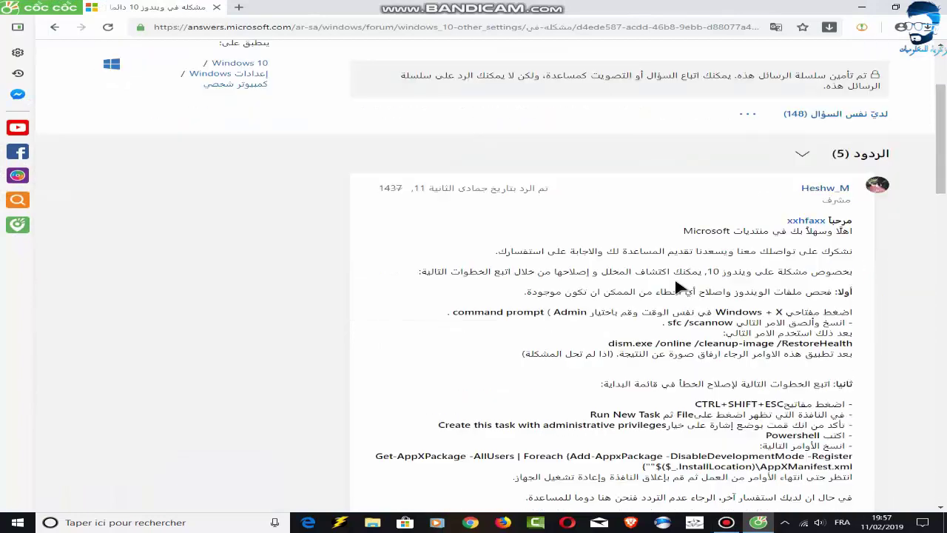
scroll(681, 288, "down", 1)
scroll(731, 281, "down", 1)
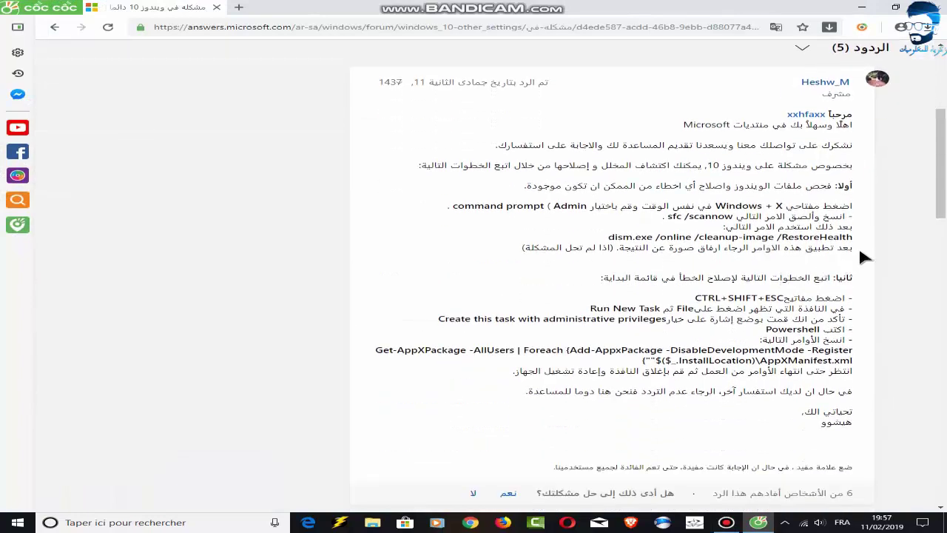
left_click_drag(860, 207, 780, 206)
left_click(851, 207)
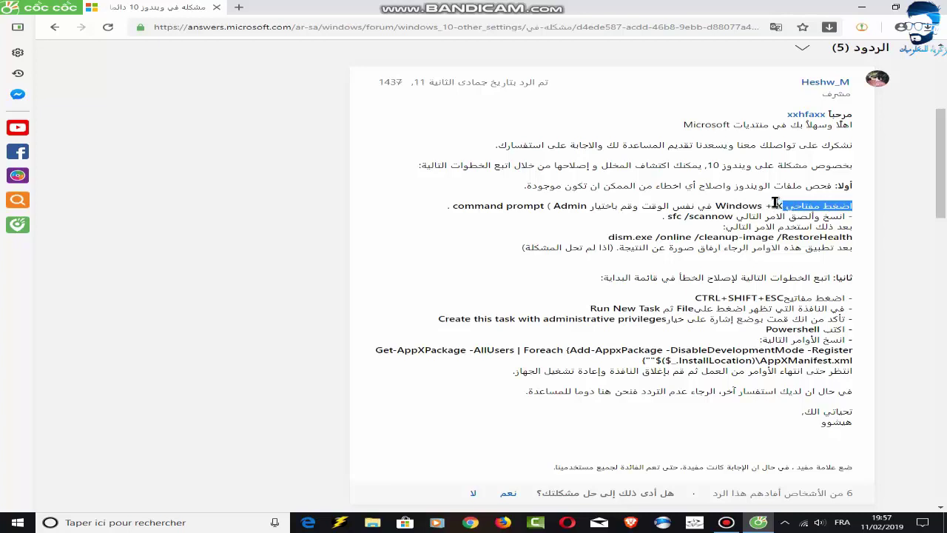
left_click(759, 202)
left_click_drag(718, 205, 848, 206)
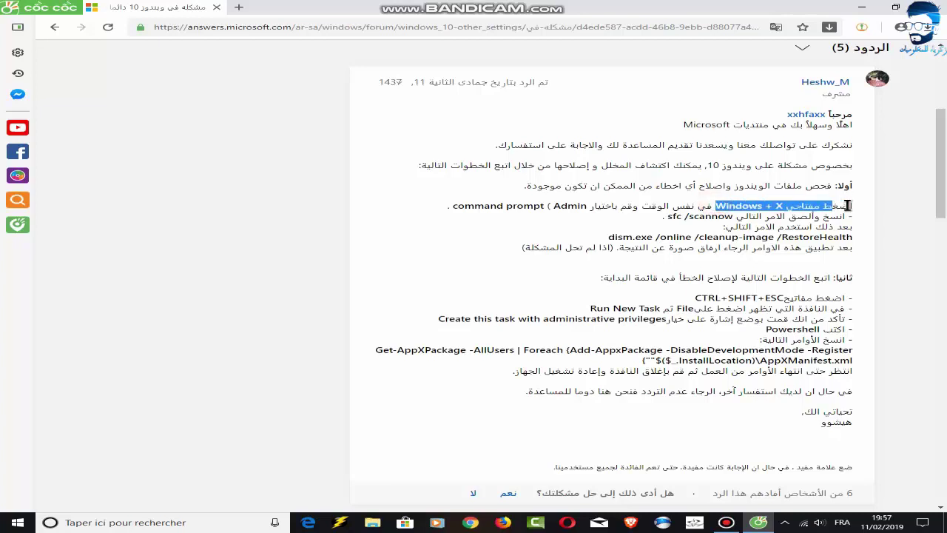
left_click(866, 220)
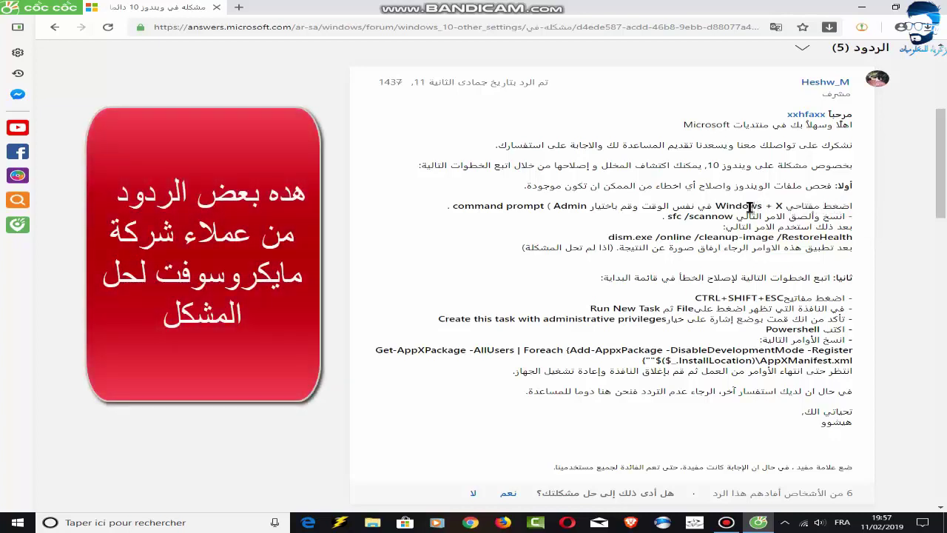
- Minimize the browser, view the Windows + X system menu with its Windows PowerShell entries, and dismiss it
left_click(862, 7)
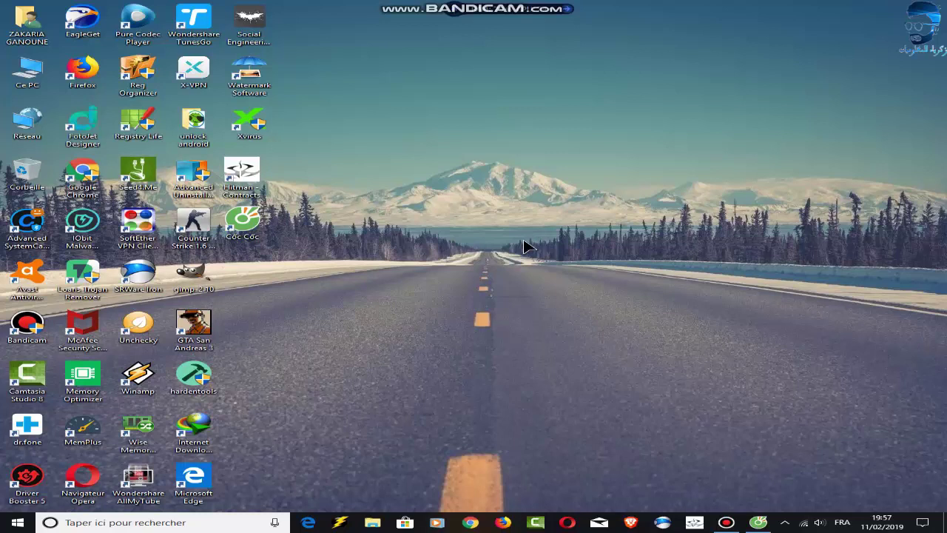
key("super+x")
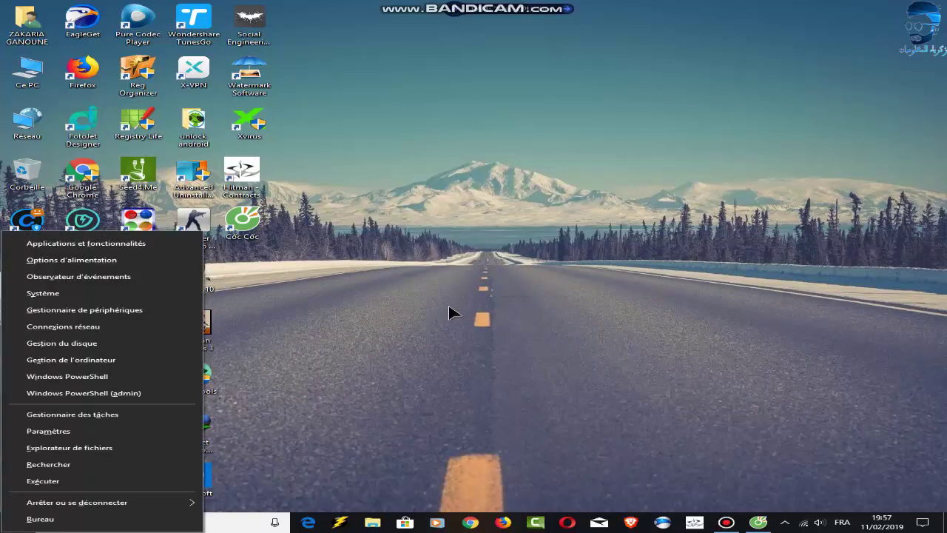
mouse_move(158, 505)
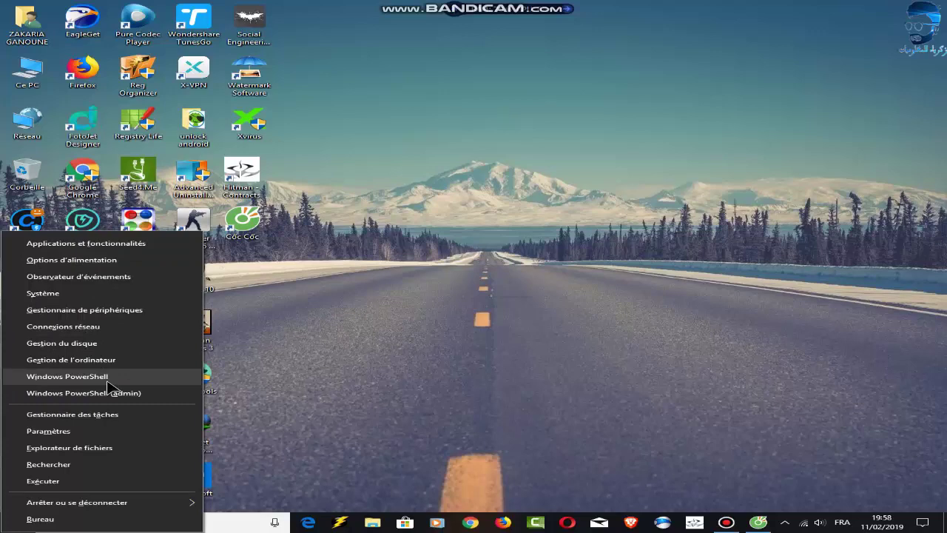
left_click(466, 314)
- Return to the forum reply in Cốc Cốc and read its second fix, highlighting the CTRL+SHIFT+ESC instruction
mouse_move(753, 524)
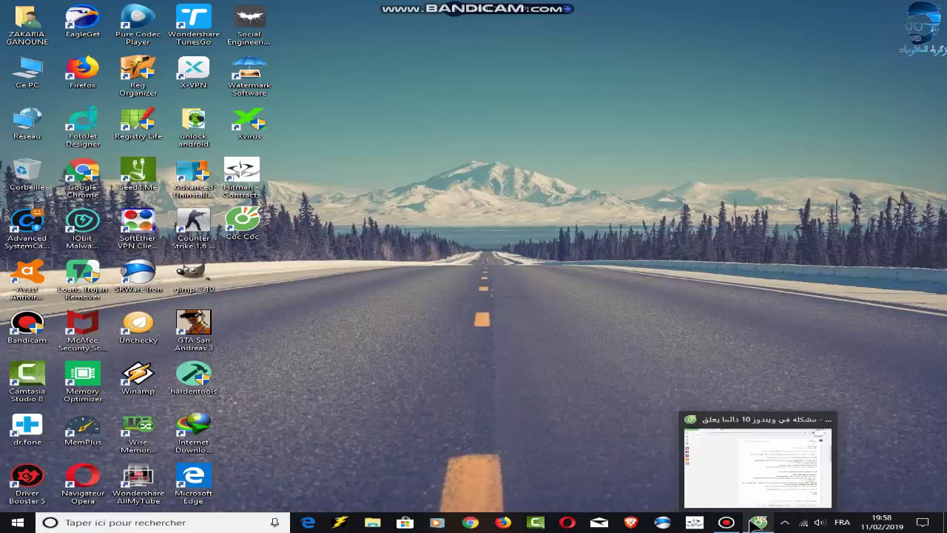
left_click(777, 434)
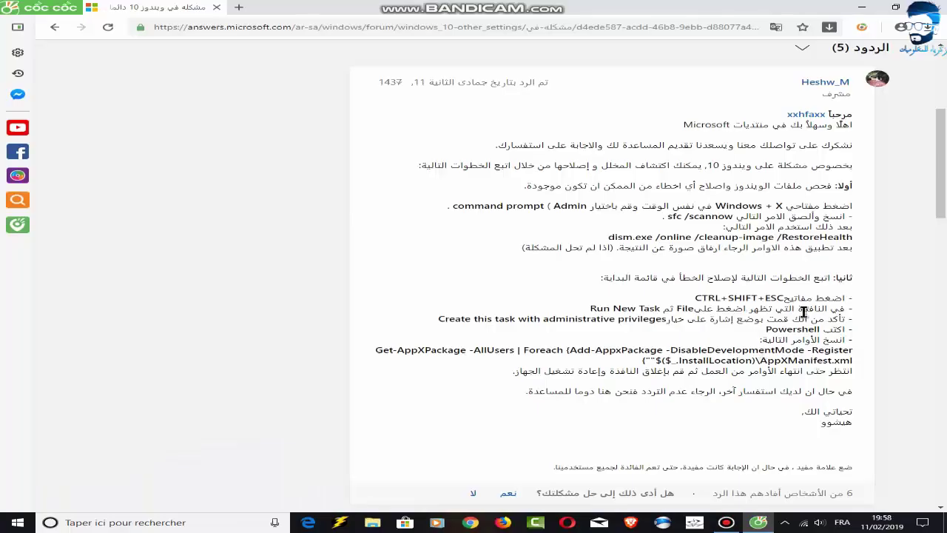
scroll(871, 256, "down", 3)
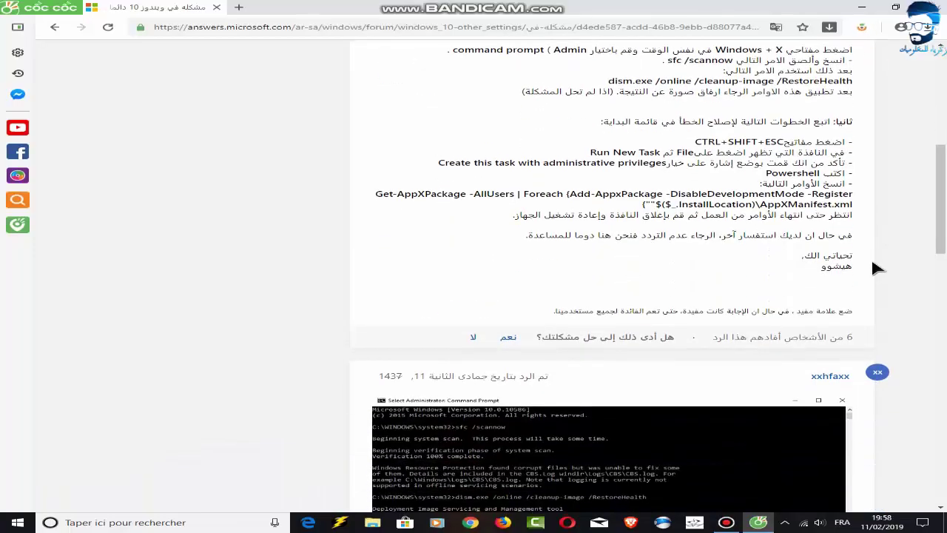
scroll(880, 214, "up", 1)
left_click_drag(691, 142, 850, 141)
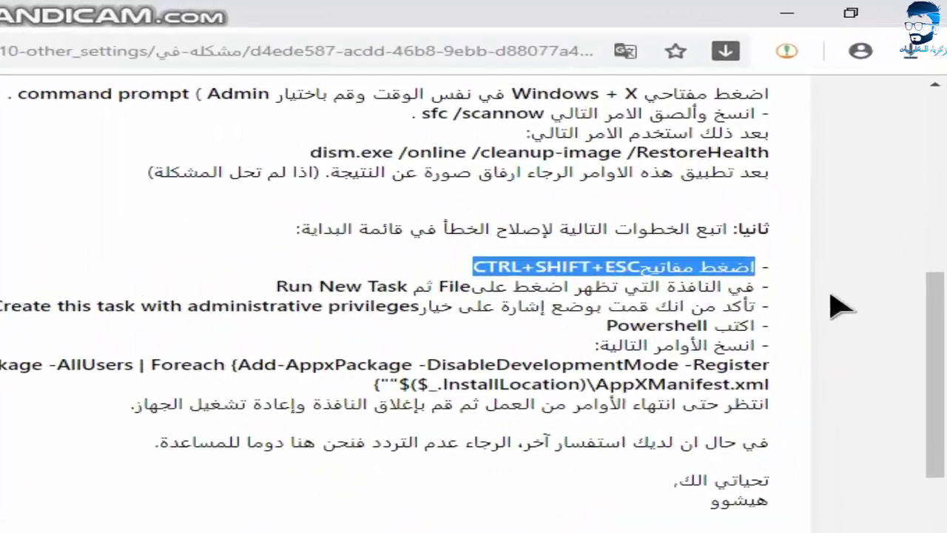
left_click(885, 155)
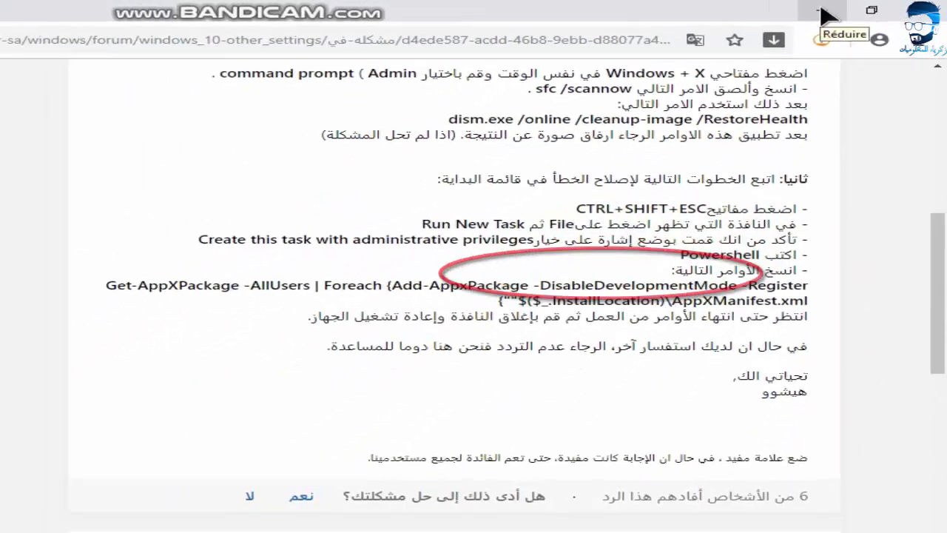
- Minimize the browser, open Task Manager and move its window higher on the desktop
left_click(782, 13)
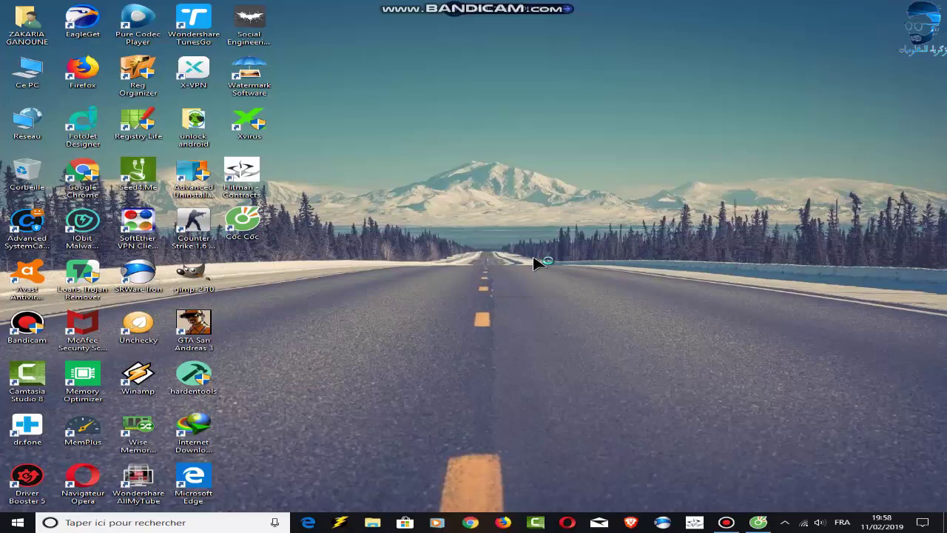
key("ctrl+shift+Escape")
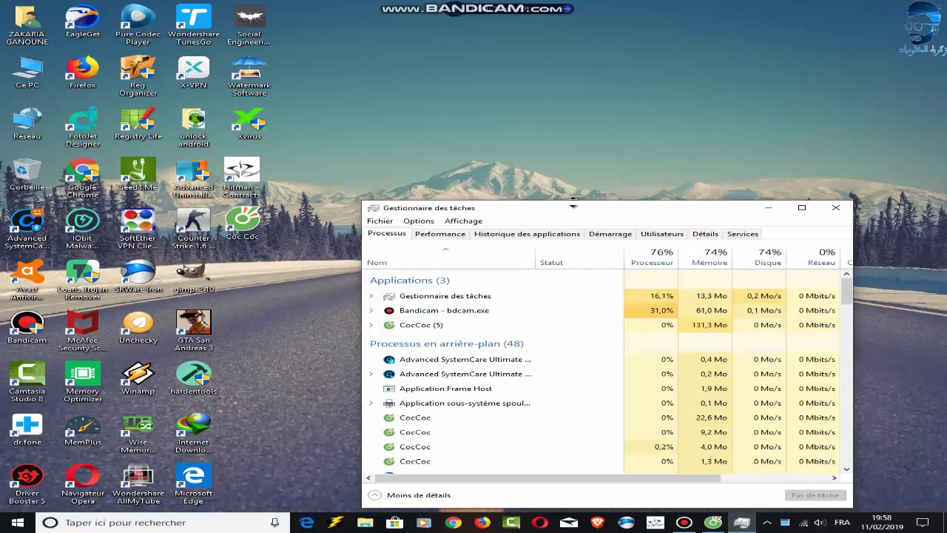
left_click_drag(554, 210, 552, 153)
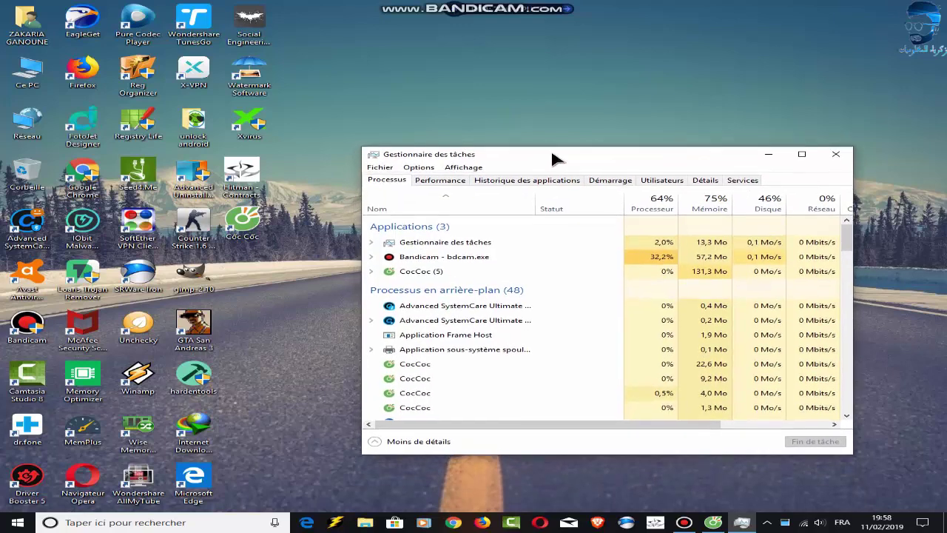
- Start creating a new task in Task Manager and enable administrative privileges for it
left_click(383, 168)
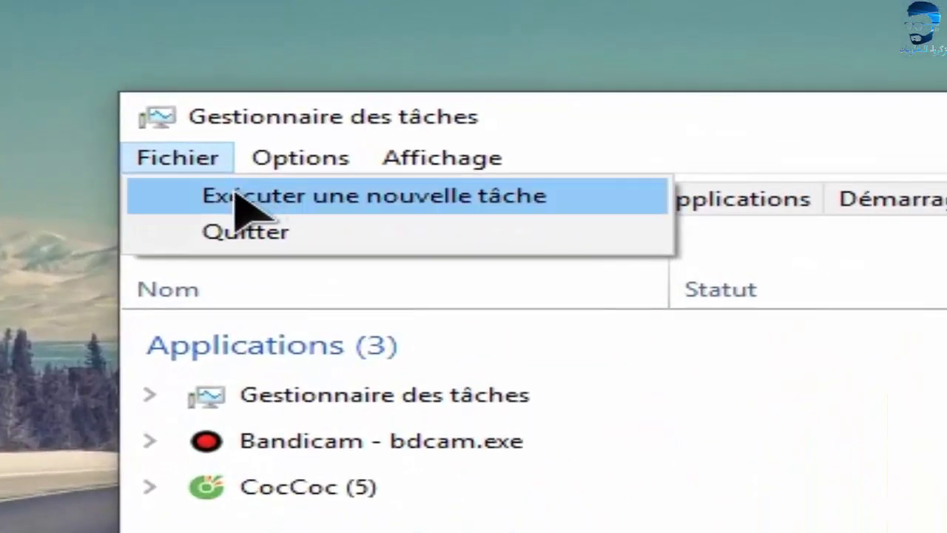
left_click(235, 196)
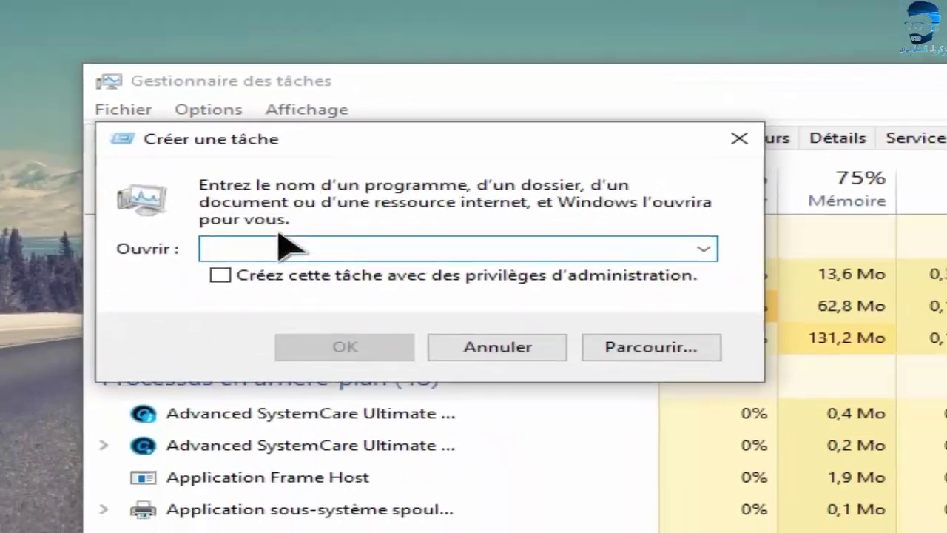
left_click(284, 240)
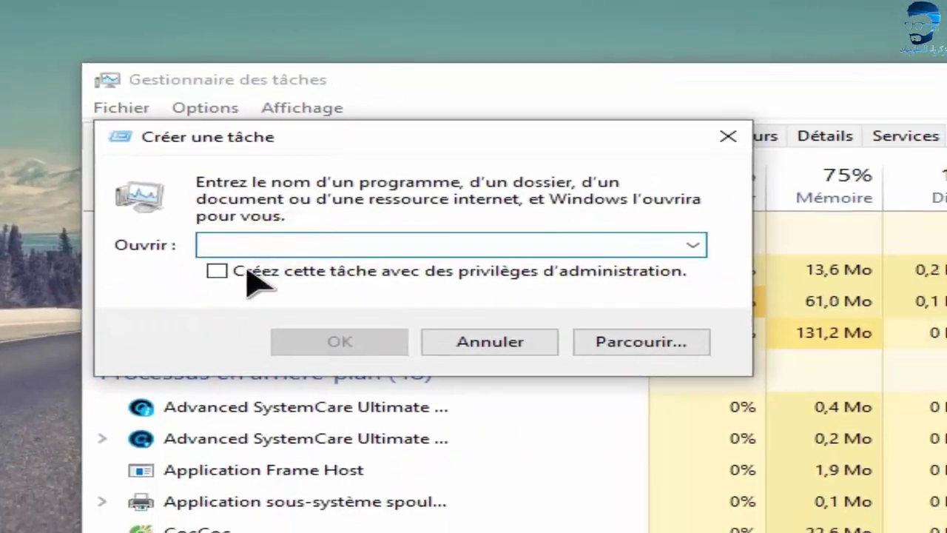
left_click(217, 271)
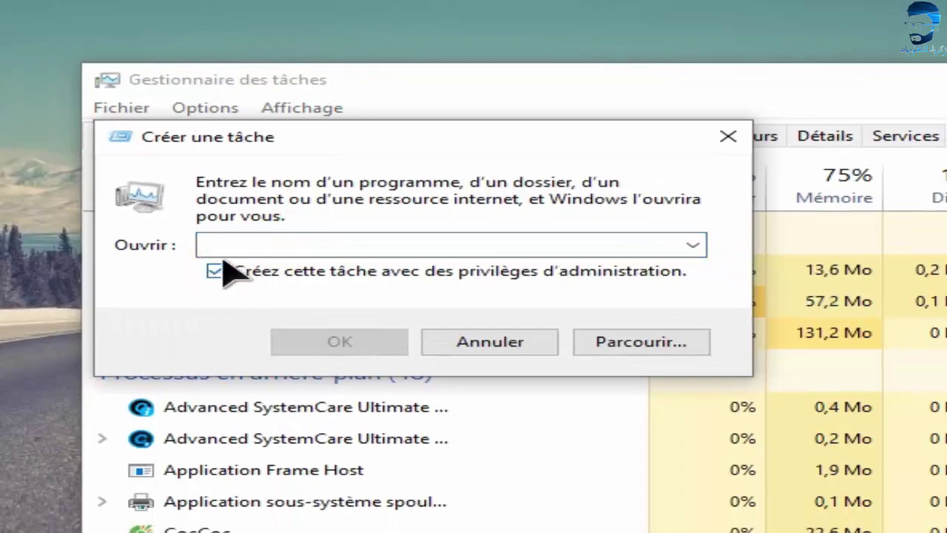
- Enter Powershell as the program to open, checking the name against the forum reply, and run the task
left_click(226, 243)
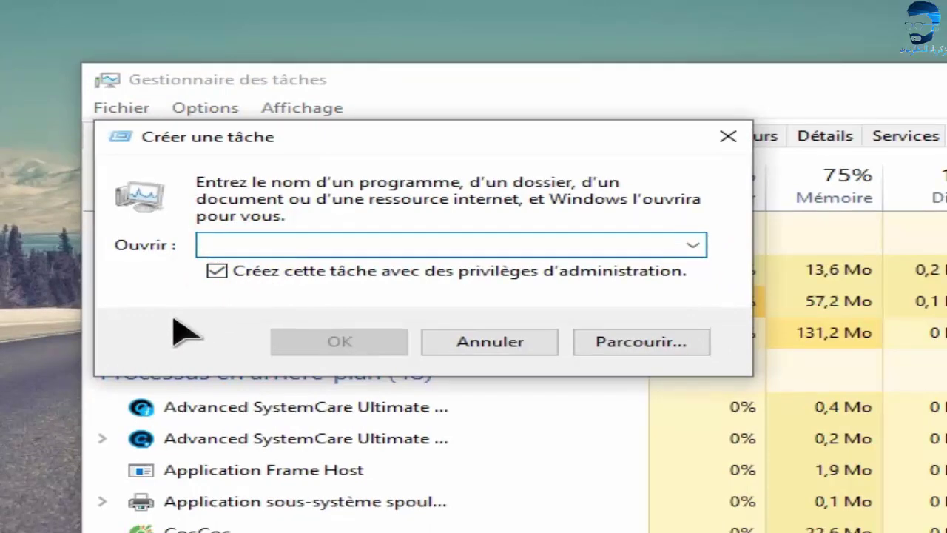
type("Po")
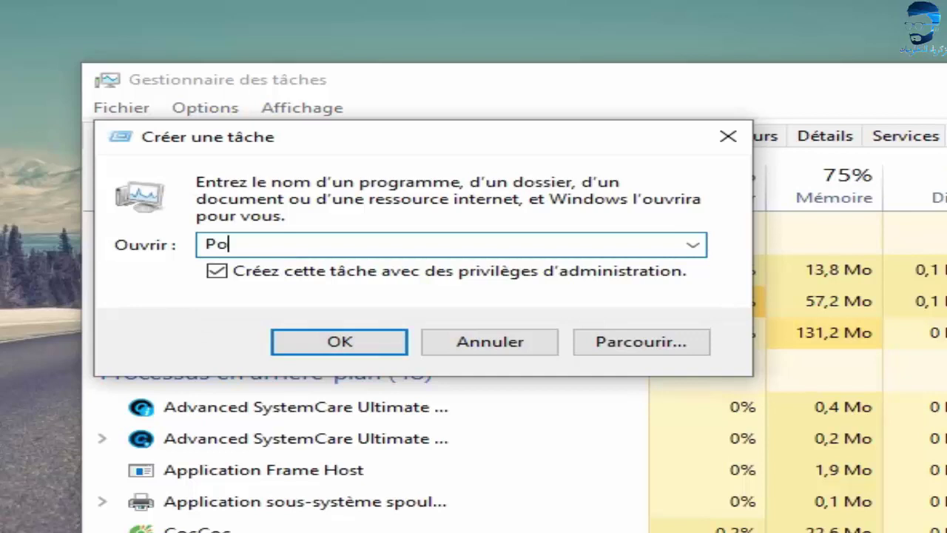
type("wers")
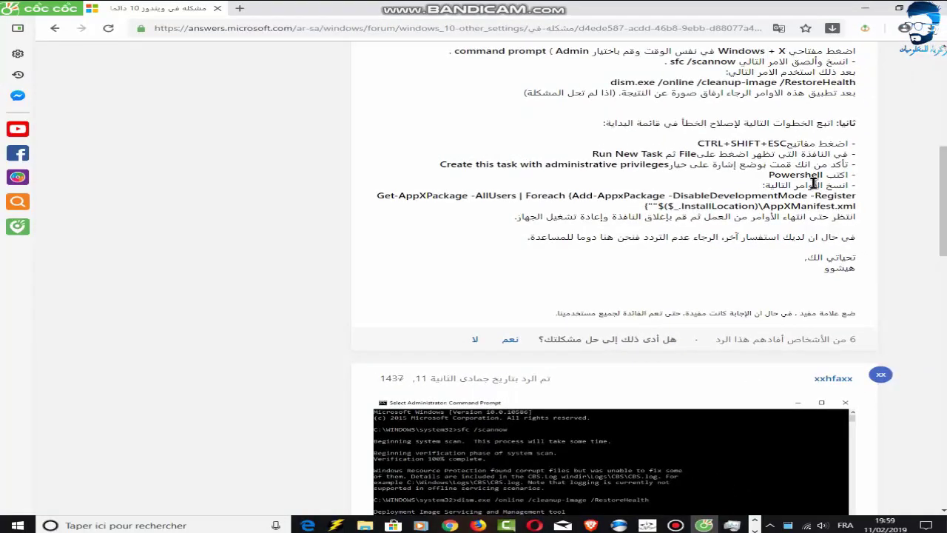
double_click(774, 178)
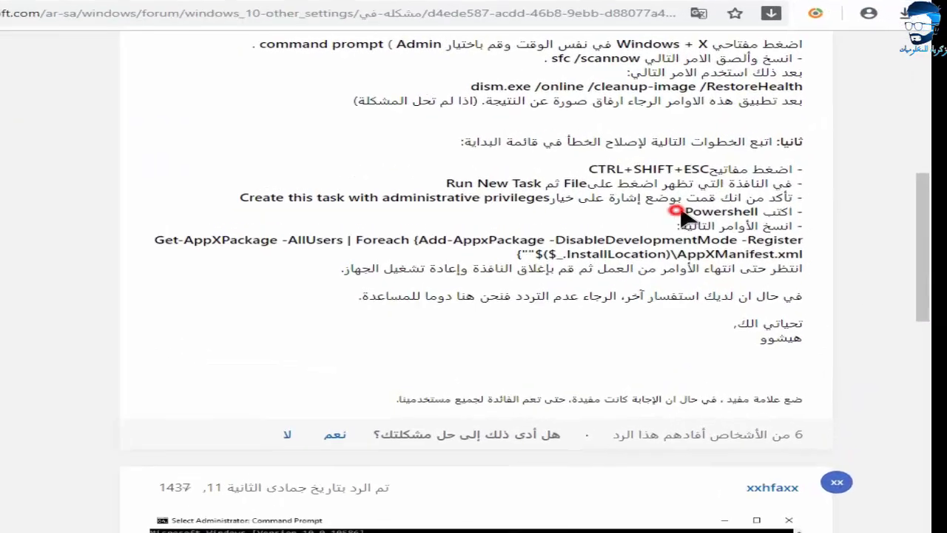
left_click(834, 171)
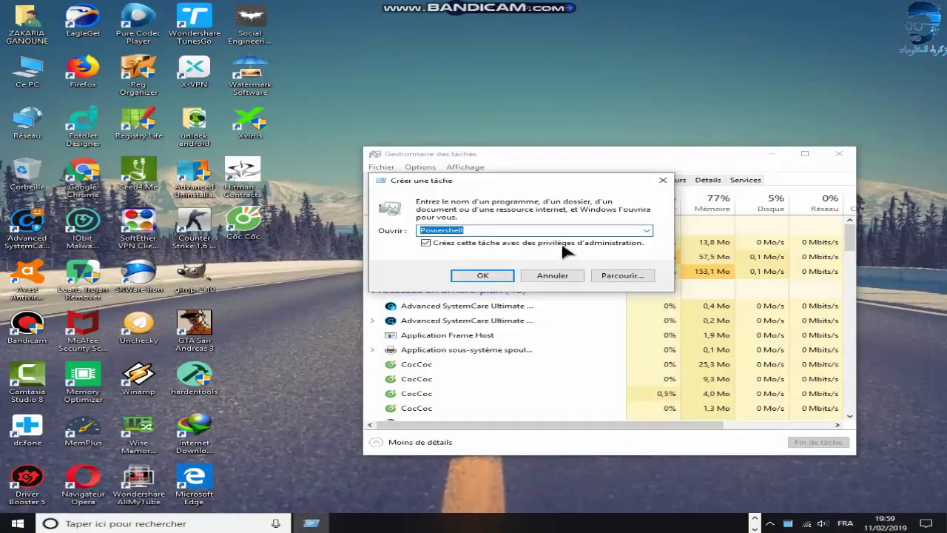
left_click(482, 275)
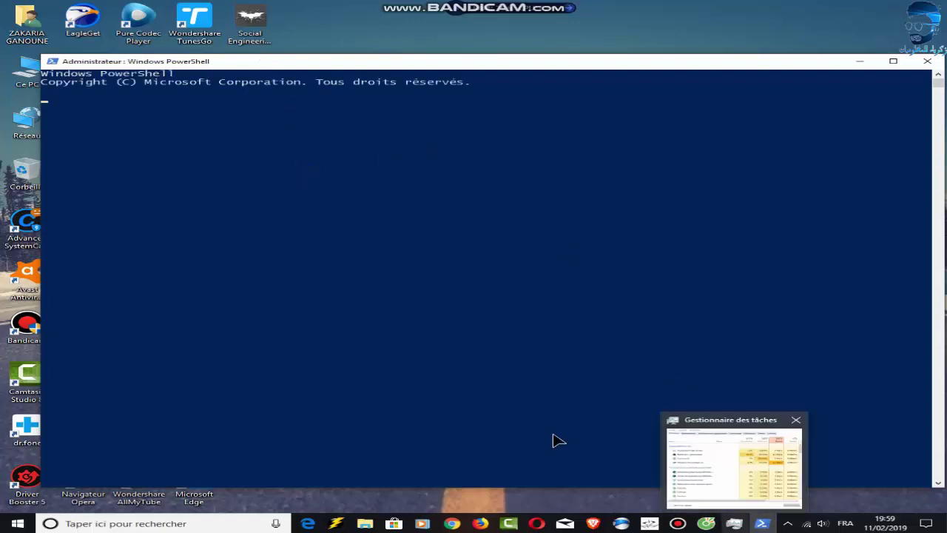
- Switch to the forum reply in Cốc Cốc and copy the two-line Get-AppXPackage command from the second fix
left_click(715, 526)
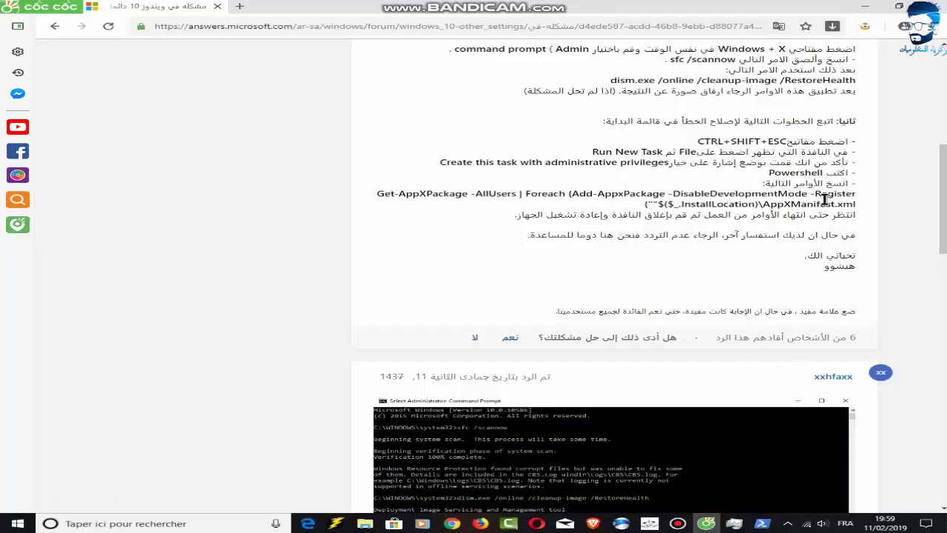
left_click_drag(766, 182, 849, 182)
left_click(884, 192)
mouse_move(379, 192)
left_mouse_down()
mouse_move(857, 194)
mouse_move(857, 204)
mouse_move(526, 190)
mouse_move(376, 202)
left_mouse_up()
key("super+c")
left_click(855, 201)
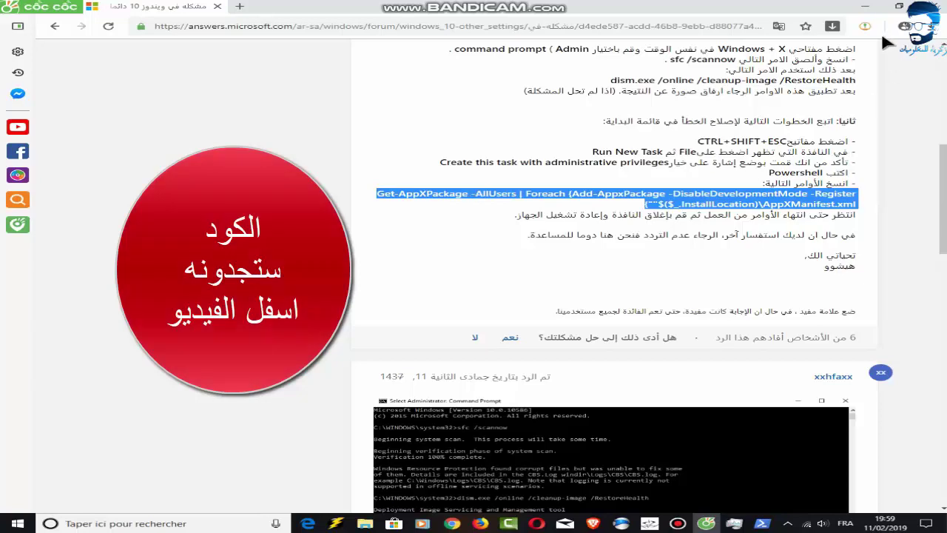
- Return to PowerShell and run the copied command: Get-AppXPackage -AllUsers | Foreach {Add-AppxPackage -DisableDevelopmentMode -Register "$($_.InstallLocation)\AppXManifest.xml"}
left_click(865, 6)
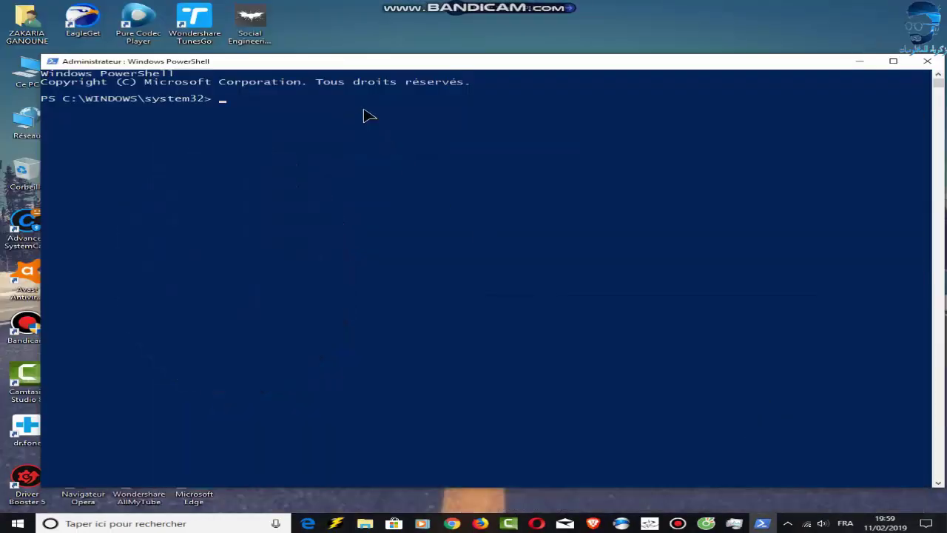
right_click(345, 71)
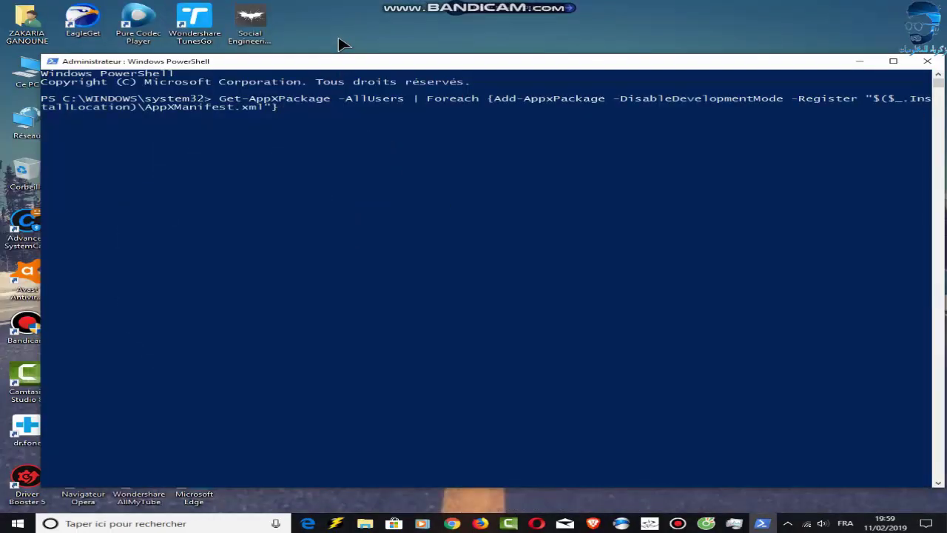
key("Return")
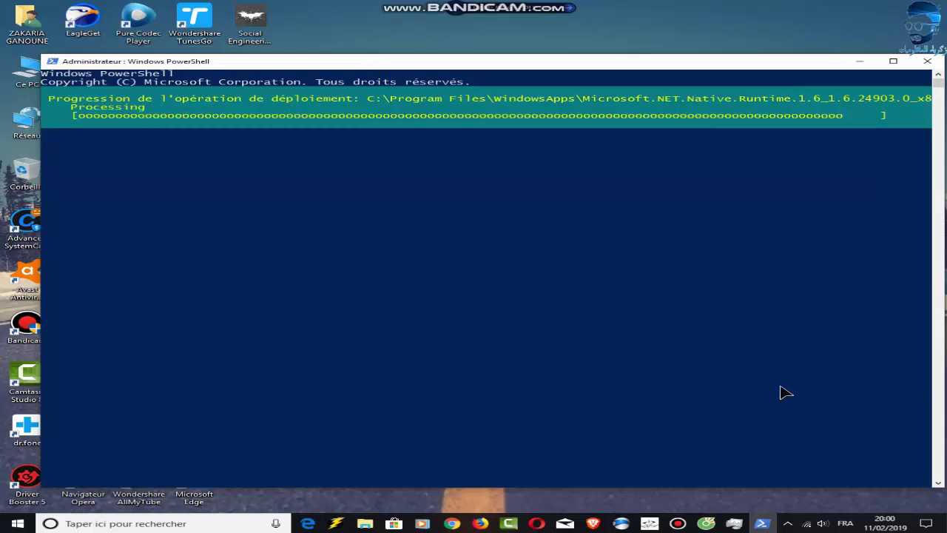
left_click(678, 523)
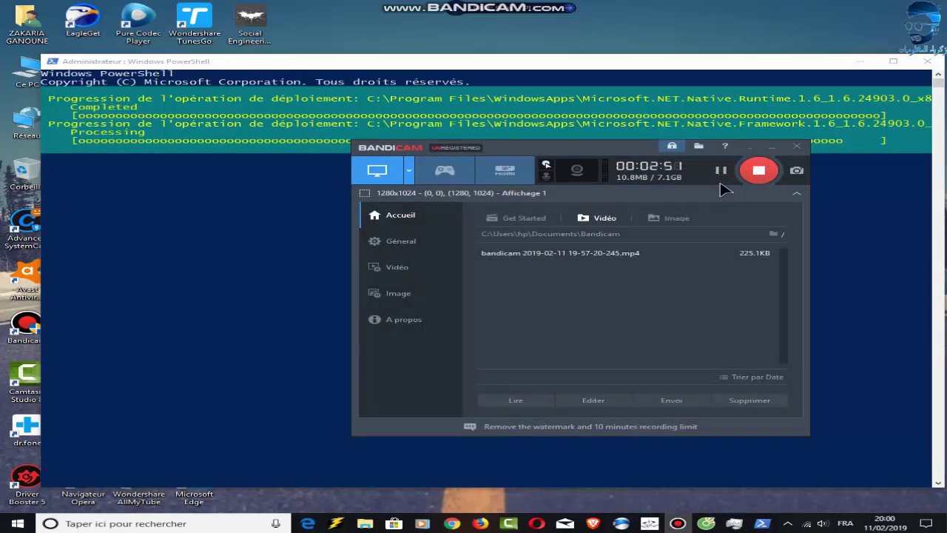
left_click(768, 149)
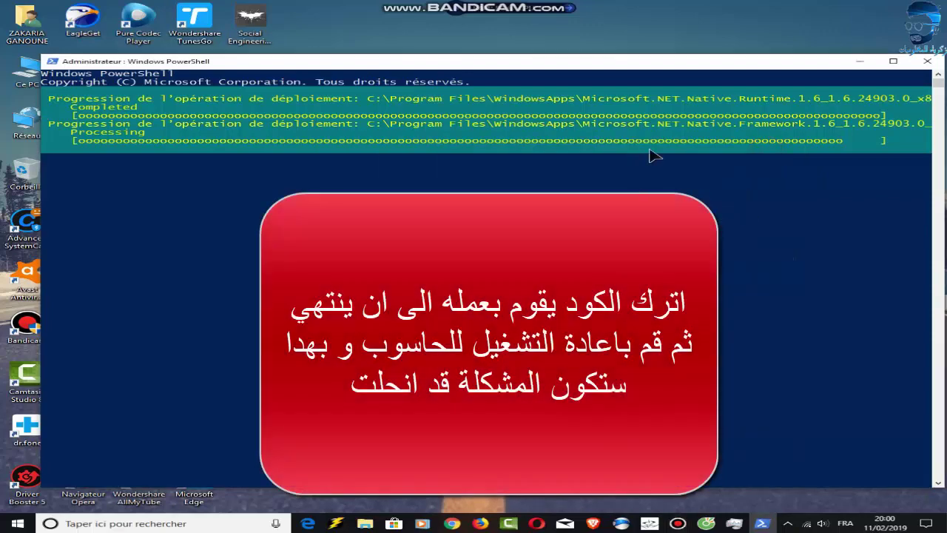
left_click_drag(574, 70, 607, 68)
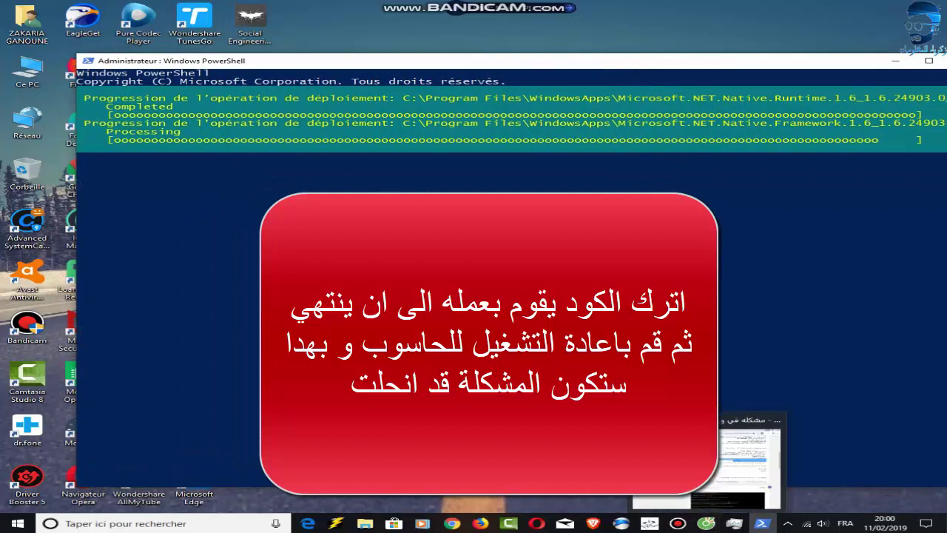
left_click_drag(497, 62, 442, 44)
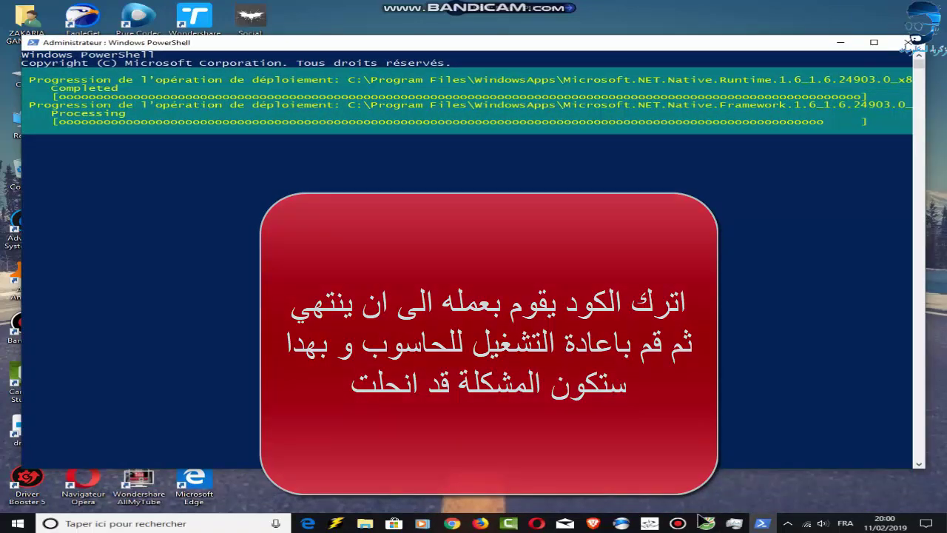
left_click(678, 523)
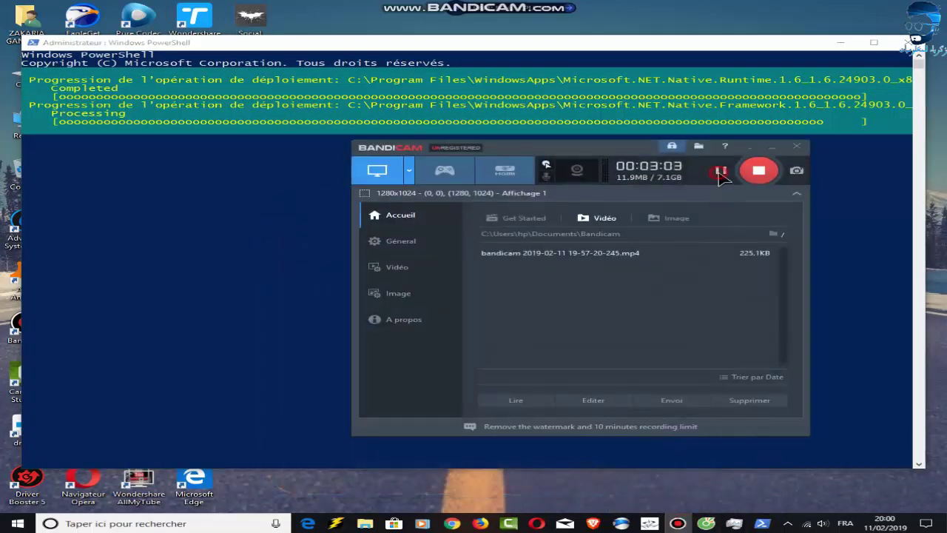
left_click_drag(776, 151, 819, 239)
left_click(817, 236)
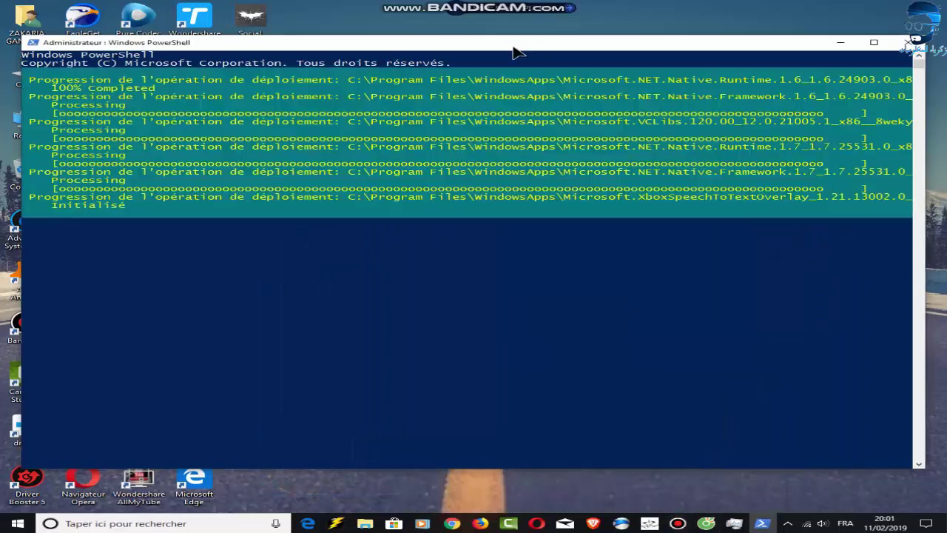
mouse_move(508, 45)
left_mouse_down()
mouse_move(603, 53)
mouse_move(519, 57)
left_mouse_up()
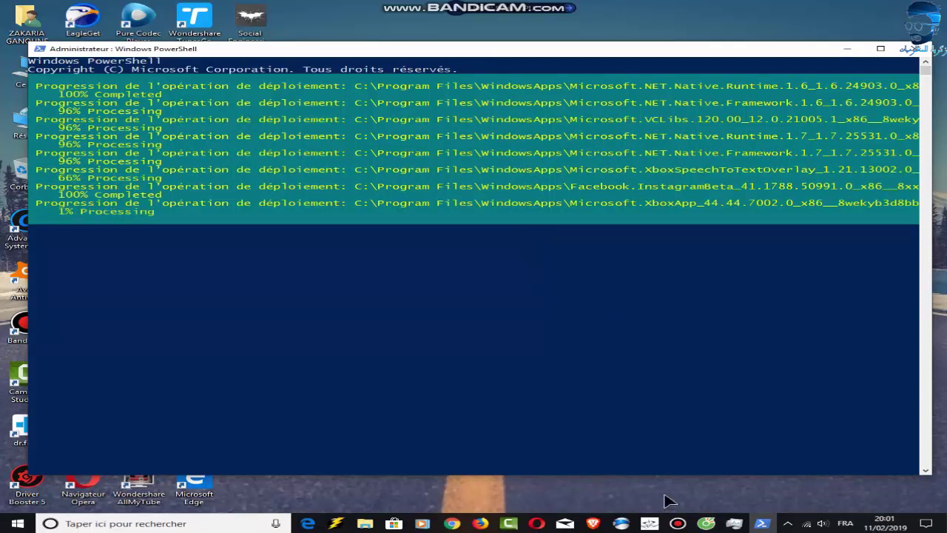
left_click(680, 524)
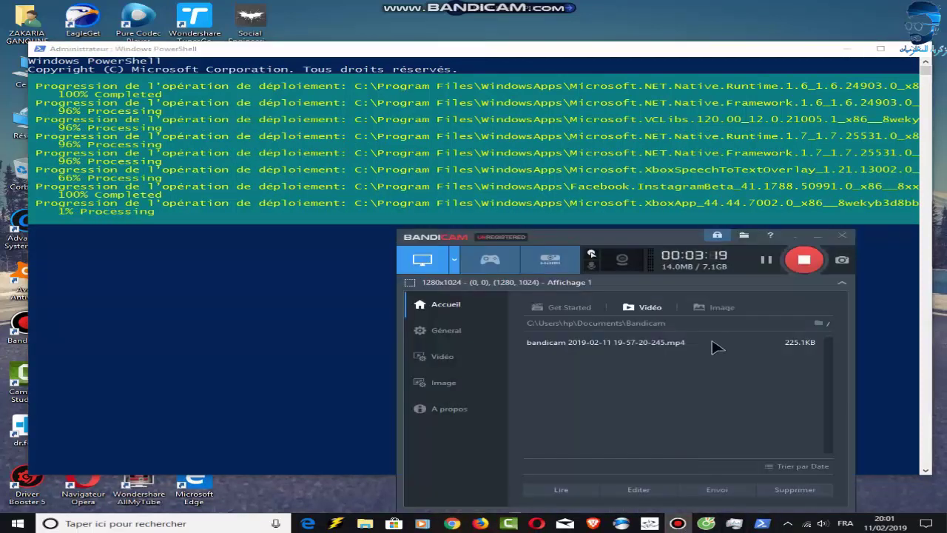
left_click(806, 267)
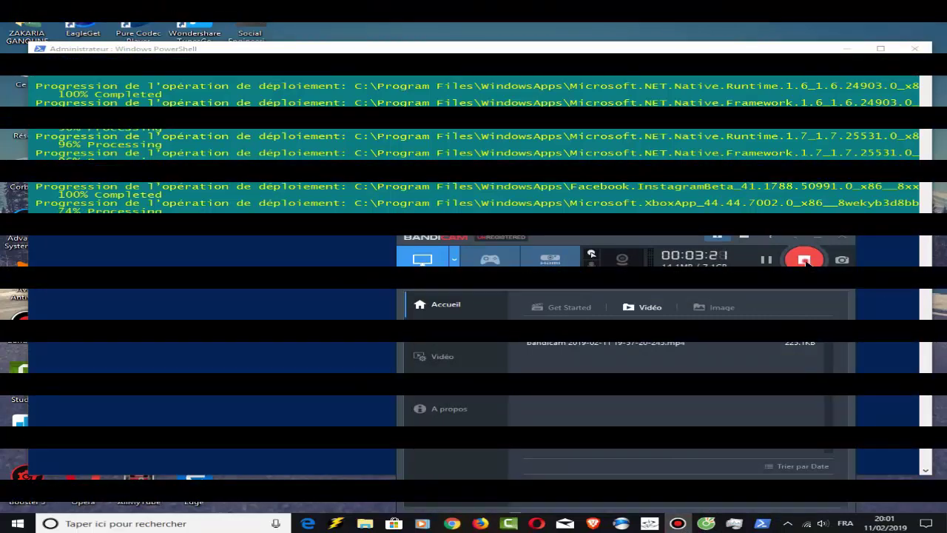